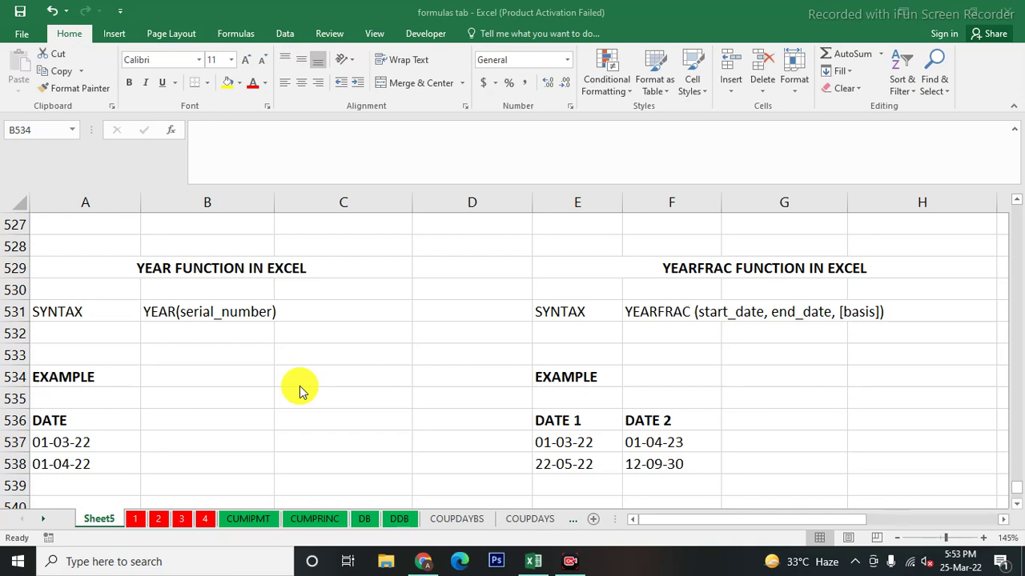
# - Undo the merge so YEAR(serial_number) sits alone in B531, then check dates in A537:A538
pyautogui.click(253, 383)
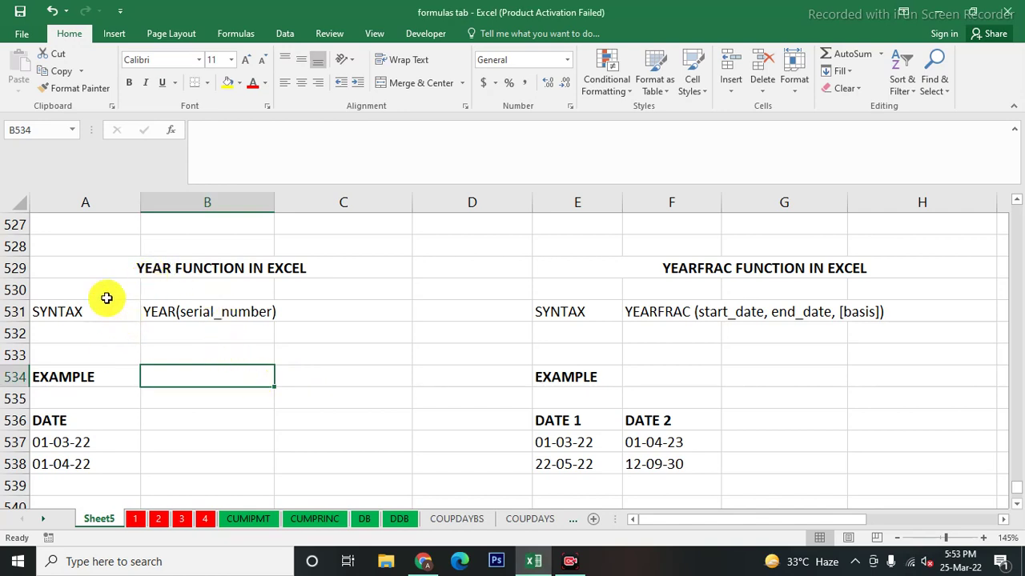
pyautogui.click(167, 267)
pyautogui.click(165, 314)
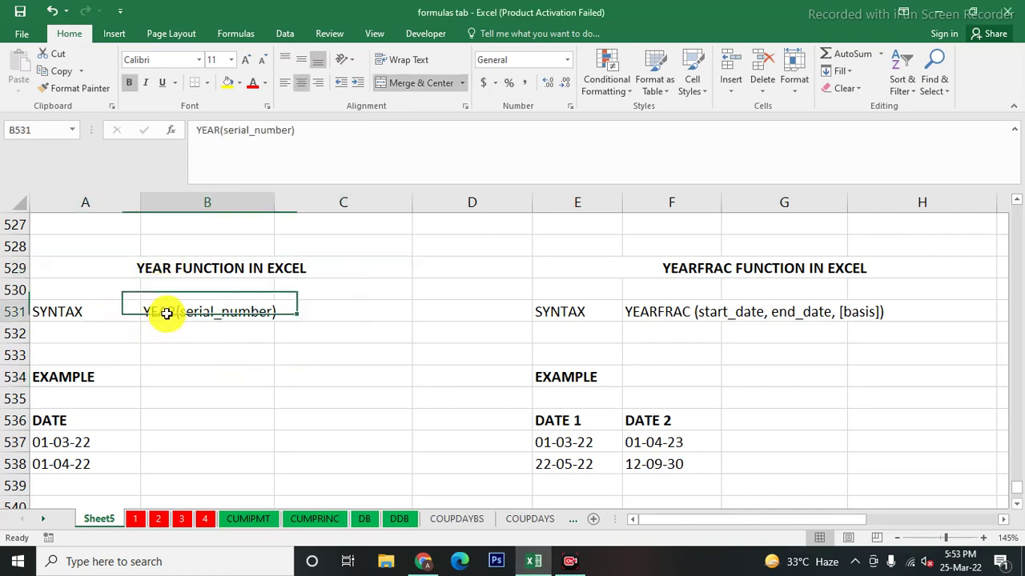
pyautogui.hotkey('ctrl', 'z')
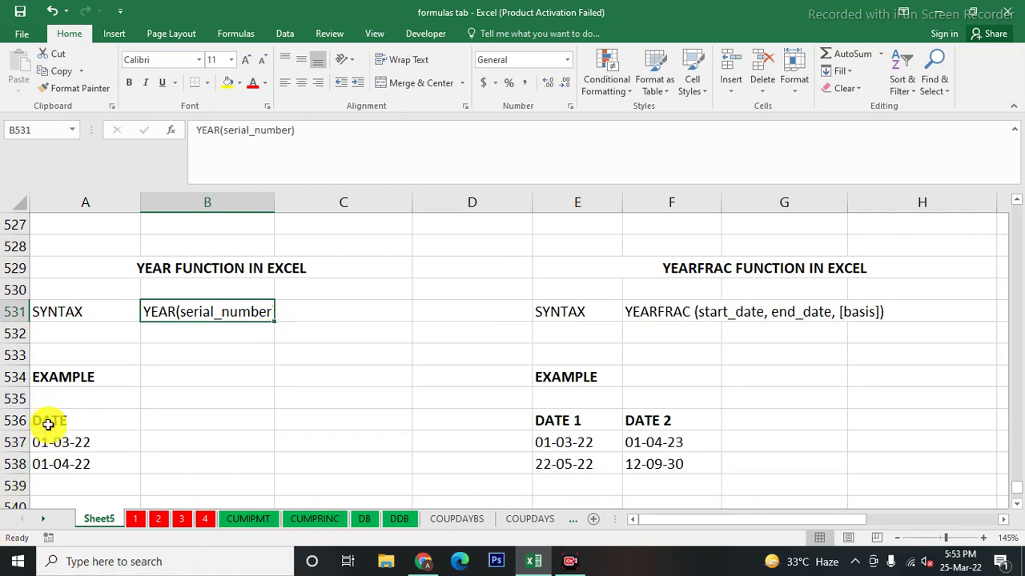
pyautogui.click(67, 443)
pyautogui.click(69, 472)
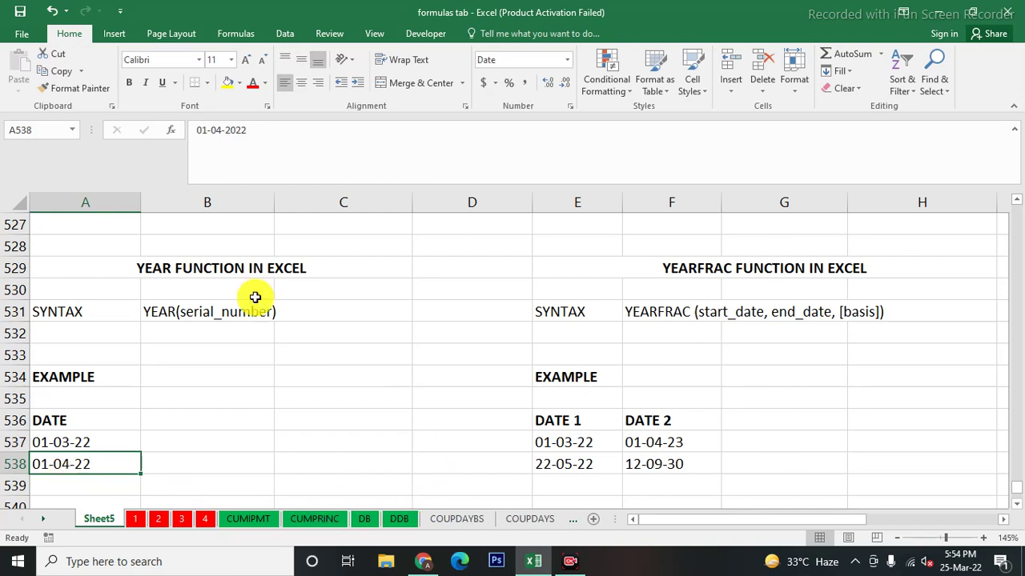
# - Enter =YEAR(A537) in B537 and fill it down to B538
pyautogui.click(202, 441)
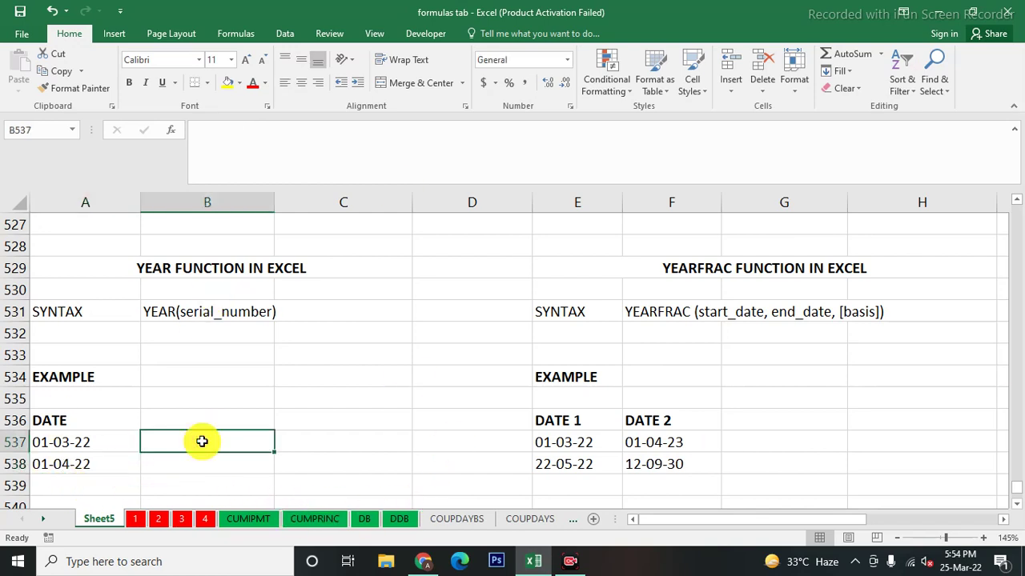
pyautogui.write('=YEAR')
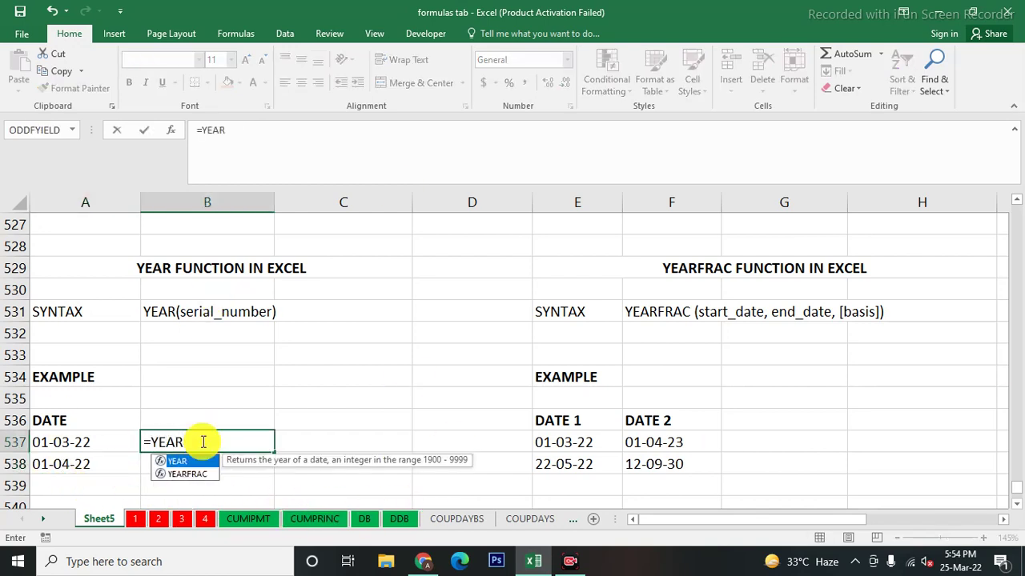
pyautogui.write('(')
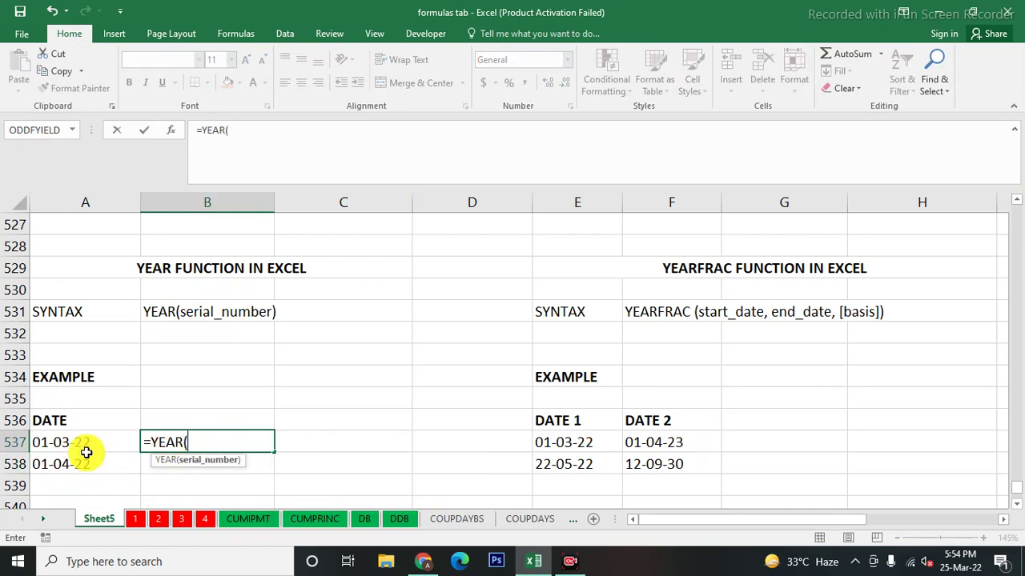
pyautogui.click(86, 447)
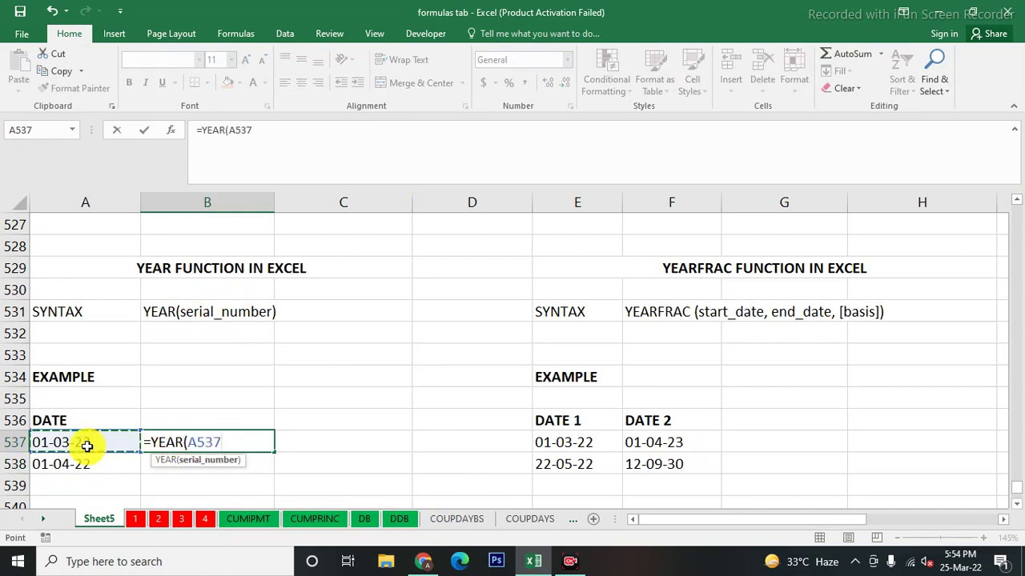
pyautogui.write(')')
pyautogui.press('Return')
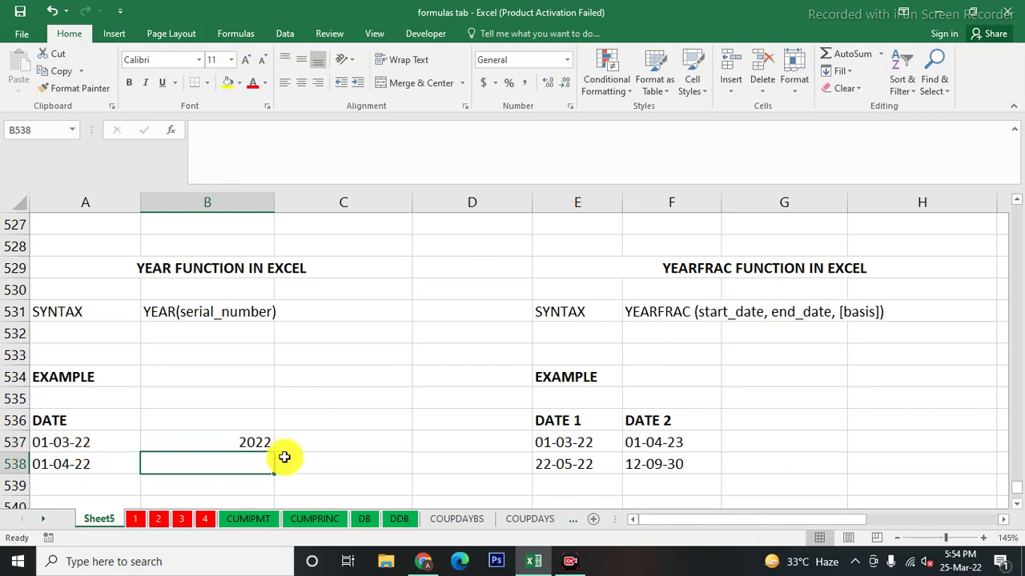
pyautogui.click(233, 449)
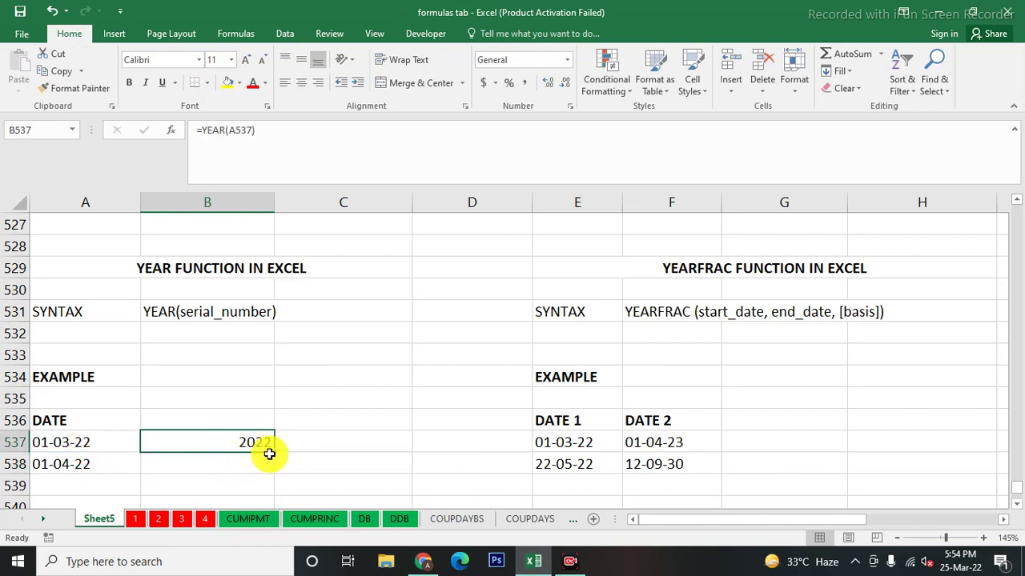
pyautogui.moveTo(273, 453)
pyautogui.mouseDown()
pyautogui.moveTo(276, 477)
pyautogui.moveTo(377, 469)
pyautogui.mouseUp()
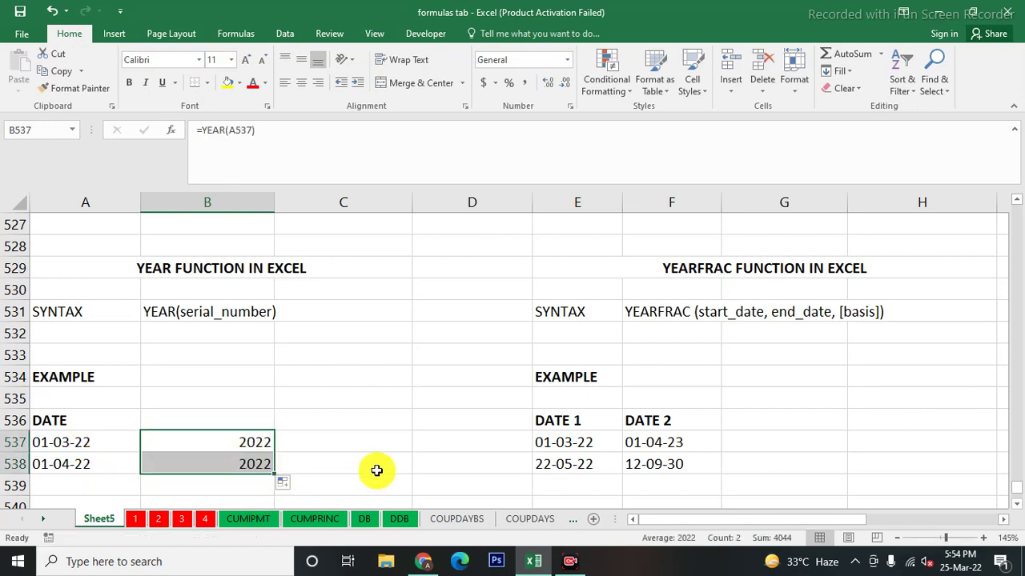
# - Change the year of the A538 date from 22 to 25
pyautogui.click(73, 467)
pyautogui.click(244, 135)
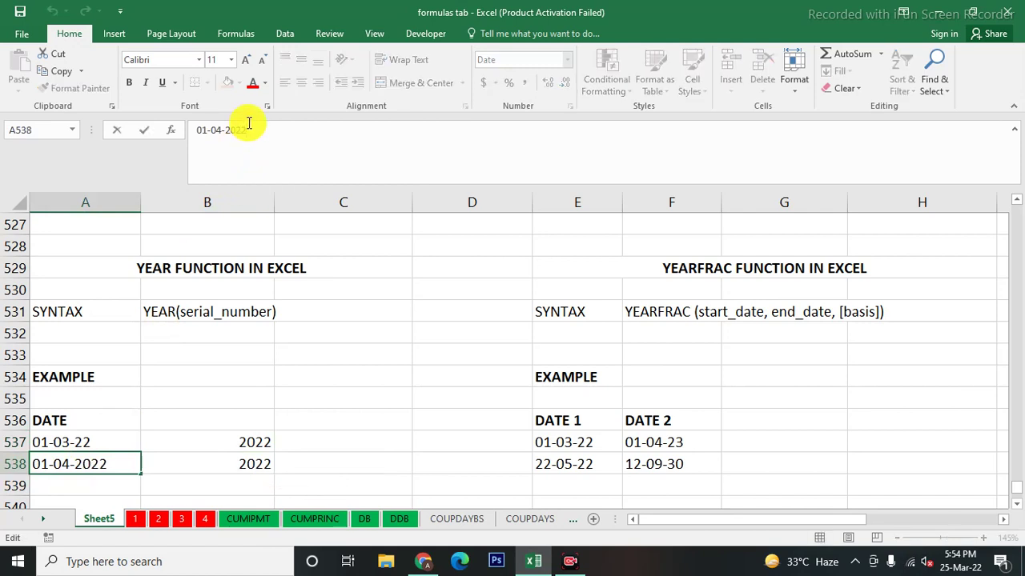
pyautogui.press('BackSpace')
pyautogui.write('5')
pyautogui.press('Return')
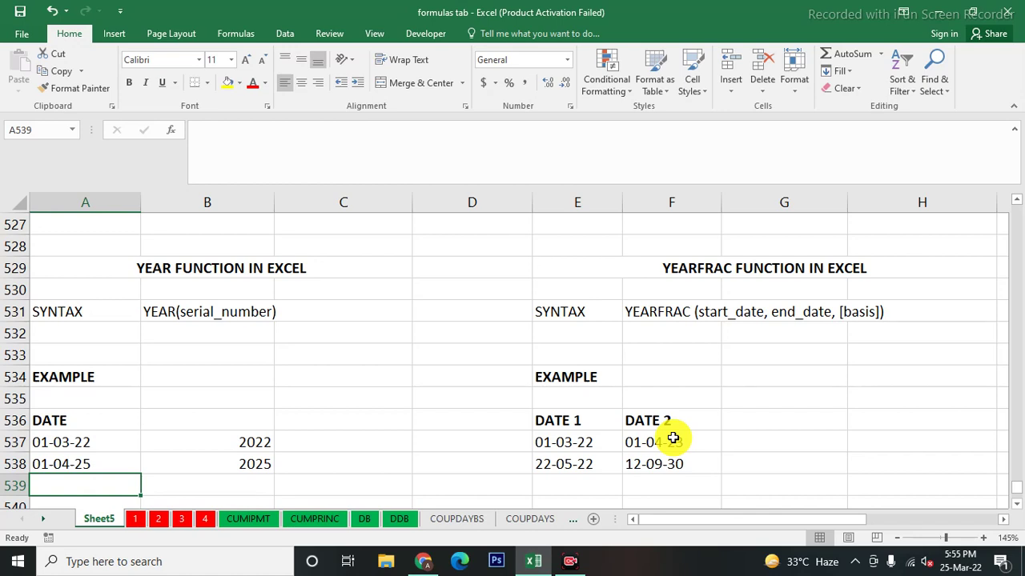
# - Enter =YEARFRAC(E537,F537) in G537
pyautogui.click(783, 433)
pyautogui.write('=Y')
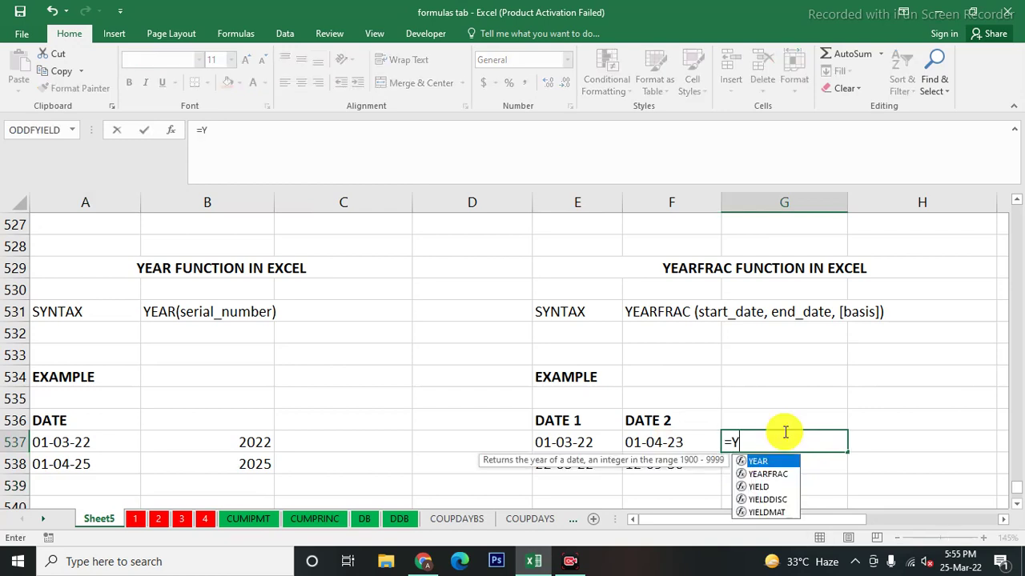
pyautogui.write('EAR')
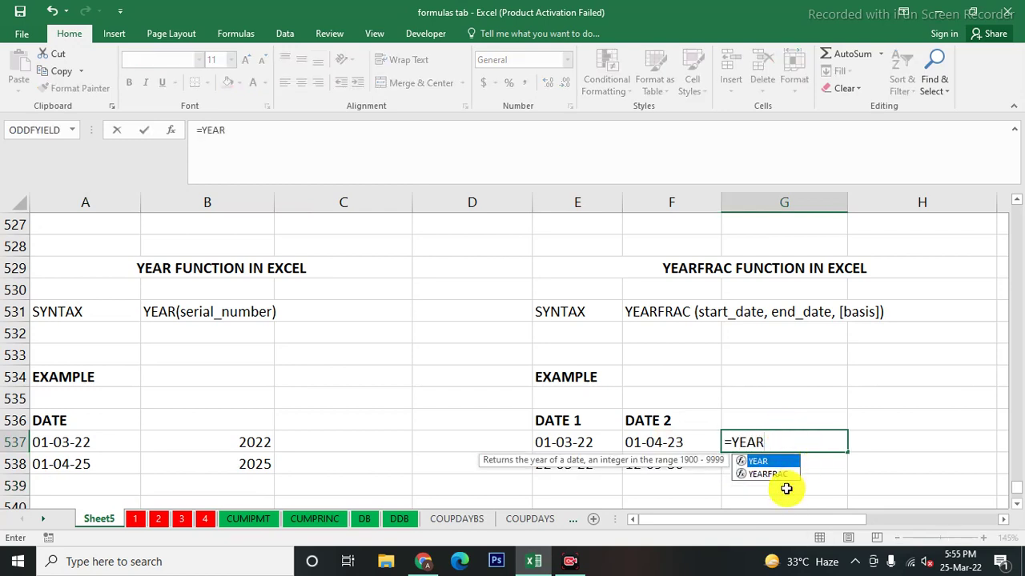
pyautogui.click(761, 475)
pyautogui.doubleClick(761, 479)
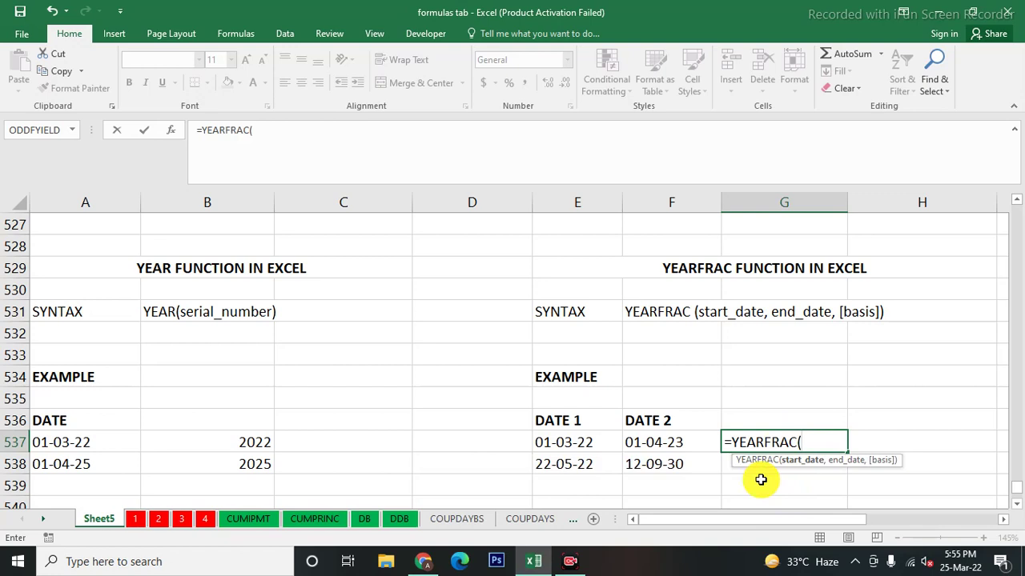
pyautogui.click(563, 436)
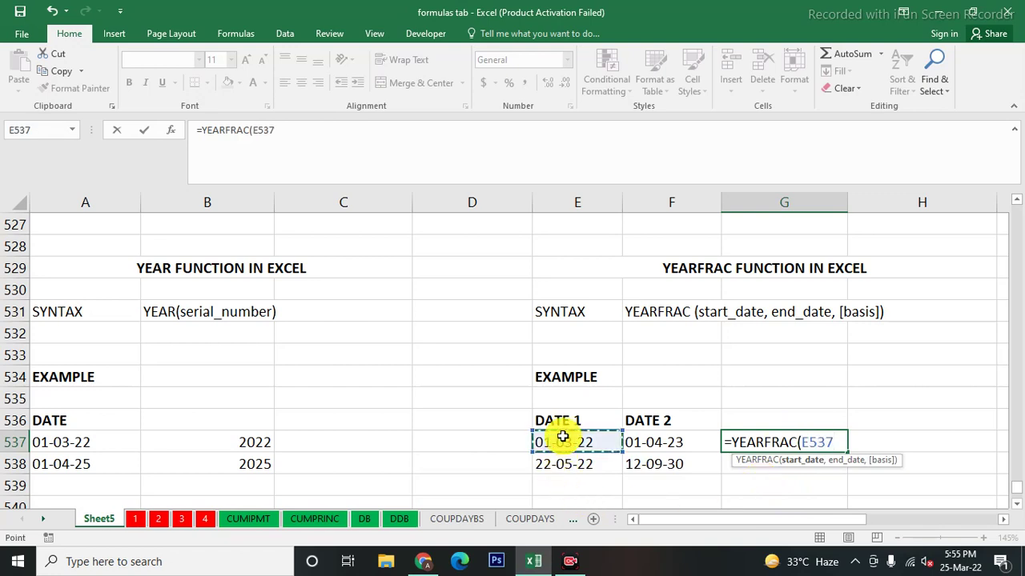
pyautogui.write(',')
pyautogui.click(652, 443)
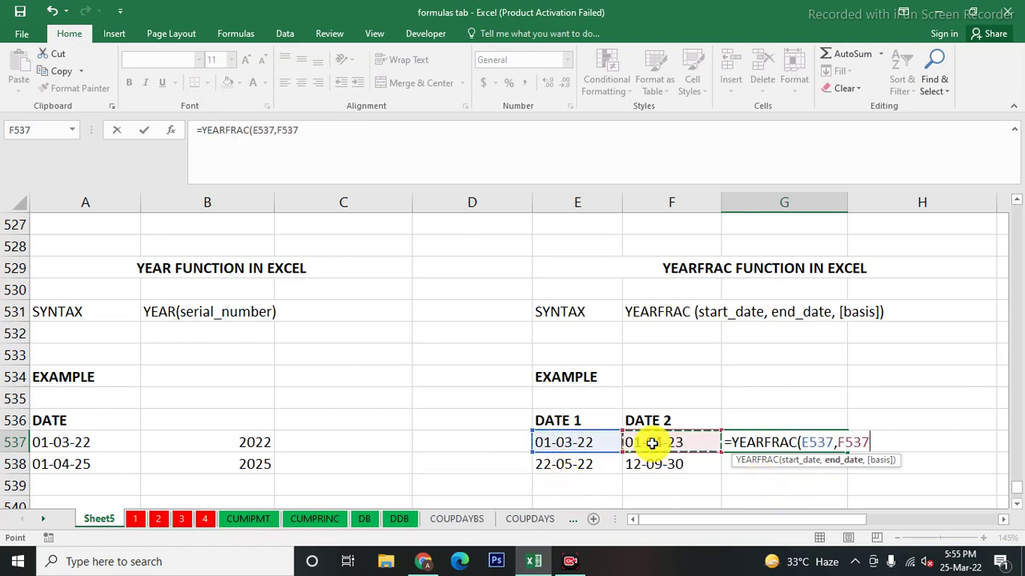
pyautogui.write(')')
pyautogui.press('Return')
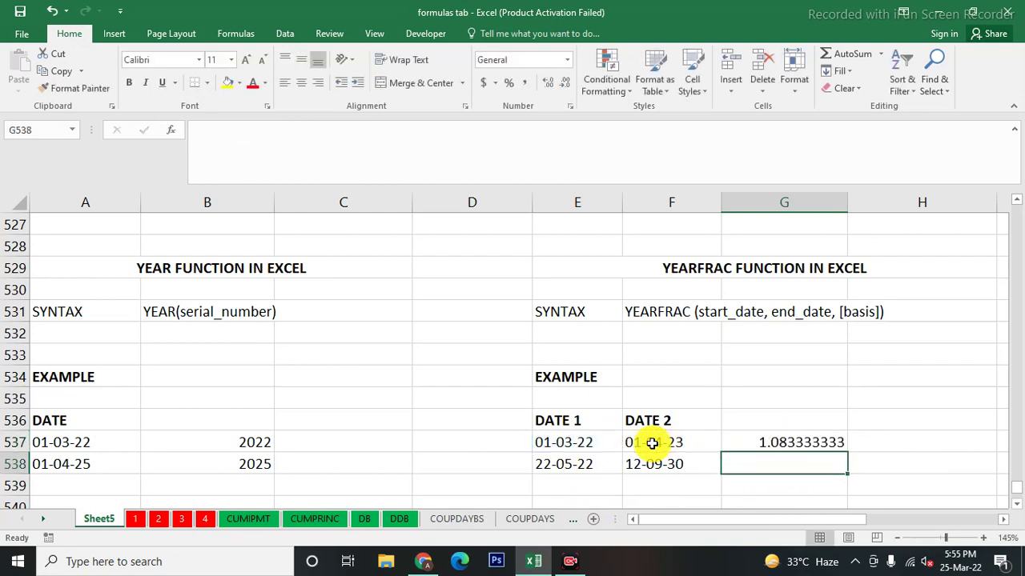
# - Show G537 as a whole number (1) and fill it down so G538 shows 8
pyautogui.click(779, 440)
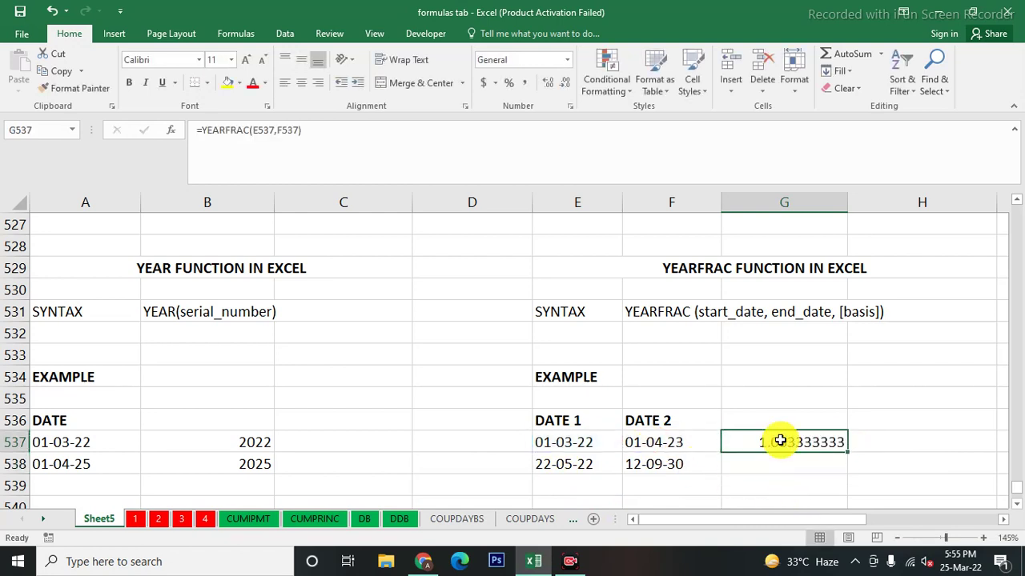
pyautogui.click(548, 85)
pyautogui.click(549, 85)
pyautogui.click(565, 86)
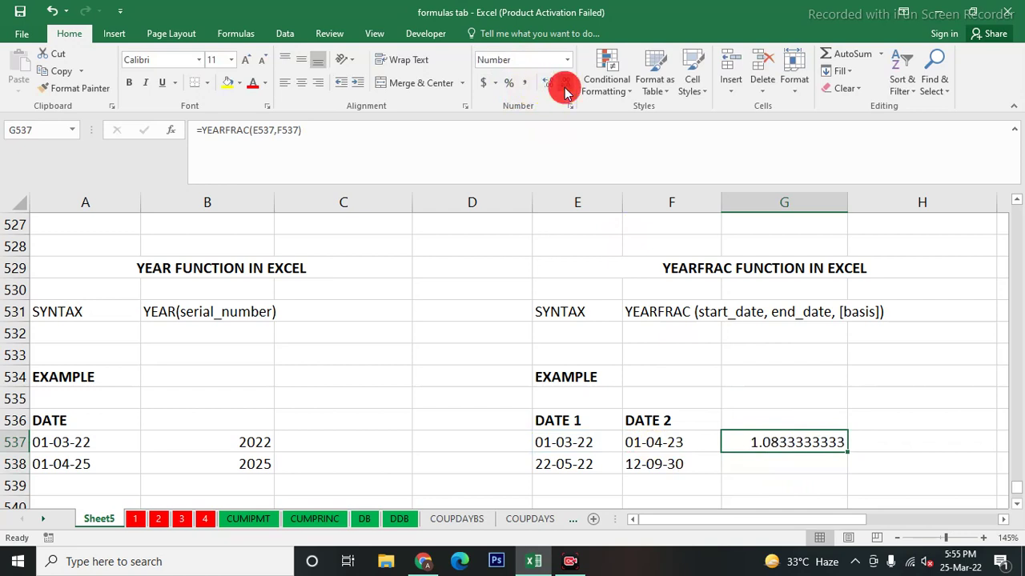
pyautogui.click(564, 87)
pyautogui.click(565, 86)
pyautogui.click(564, 86)
pyautogui.click(564, 86)
pyautogui.click(565, 86)
pyautogui.click(564, 86)
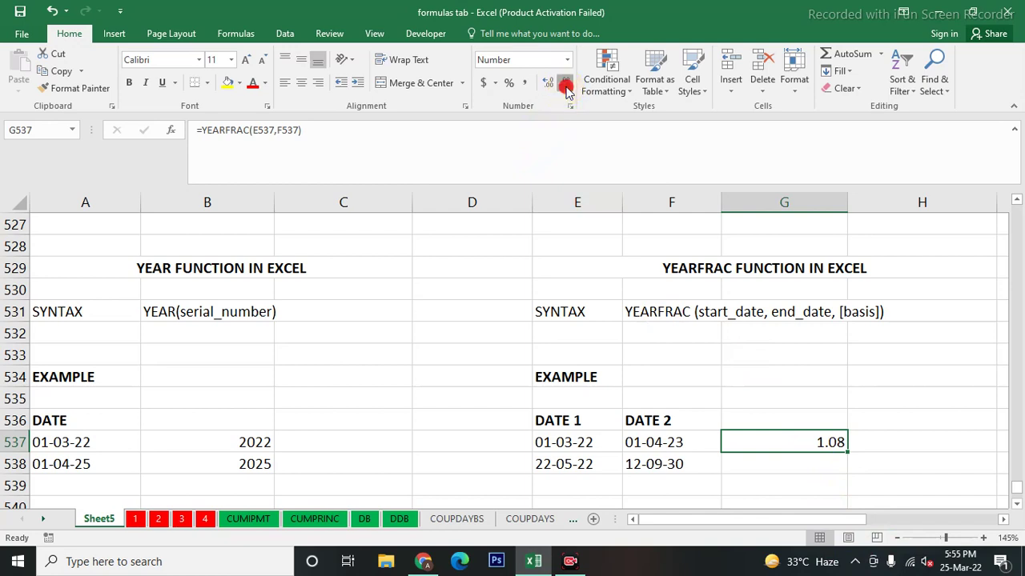
pyautogui.click(565, 87)
pyautogui.click(564, 86)
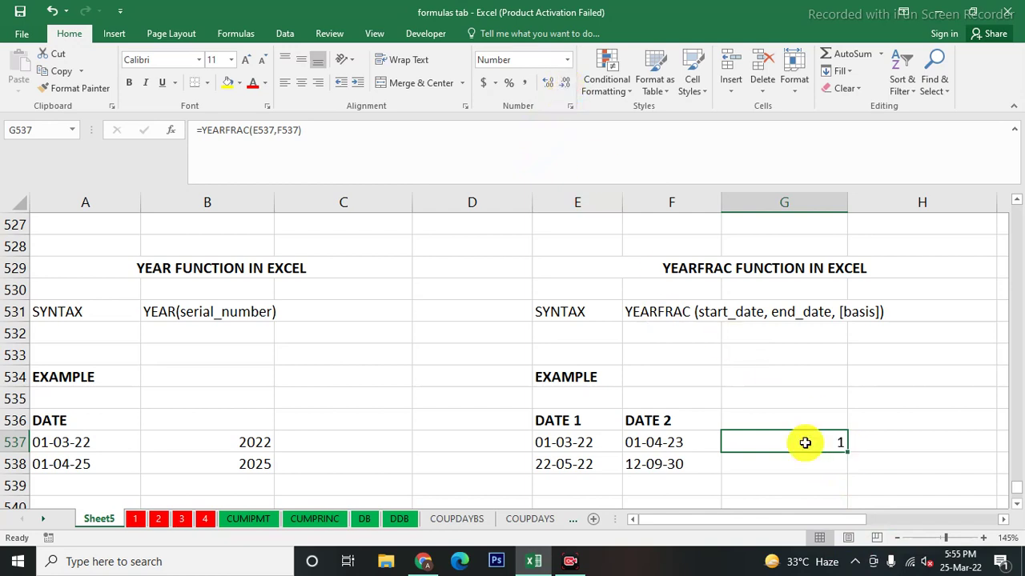
pyautogui.moveTo(846, 454); pyautogui.dragTo(846, 466)
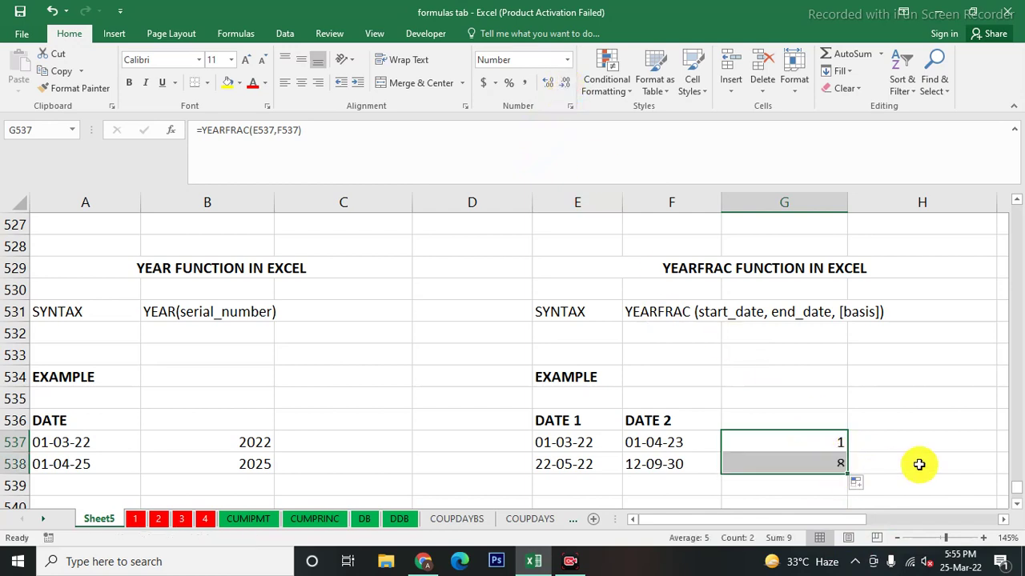
pyautogui.click(919, 464)
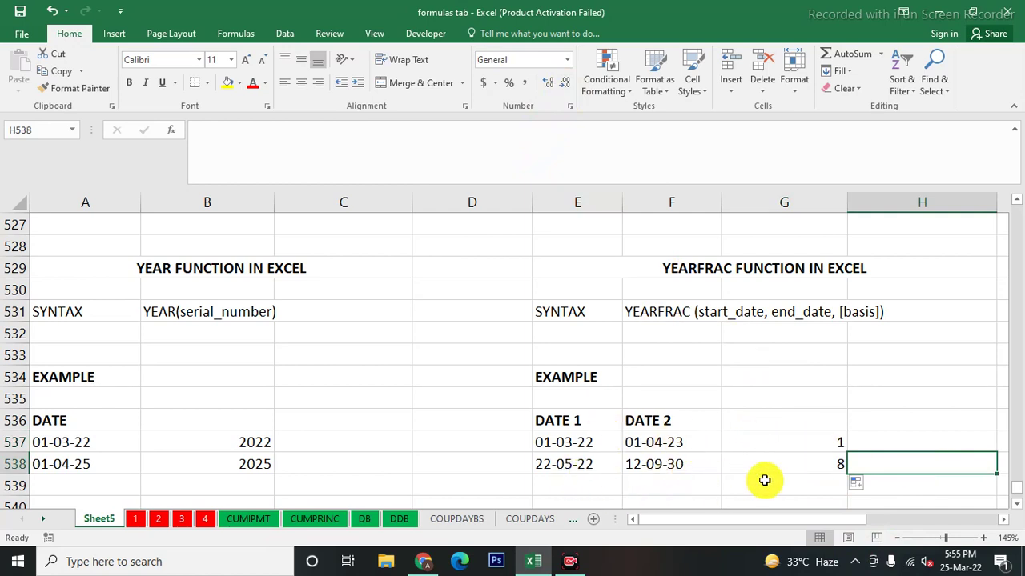
# - Scroll to the NAME/DOB/AGE table and begin =YEARFRAC(F544 in G544
pyautogui.scroll(-3, 765, 480)
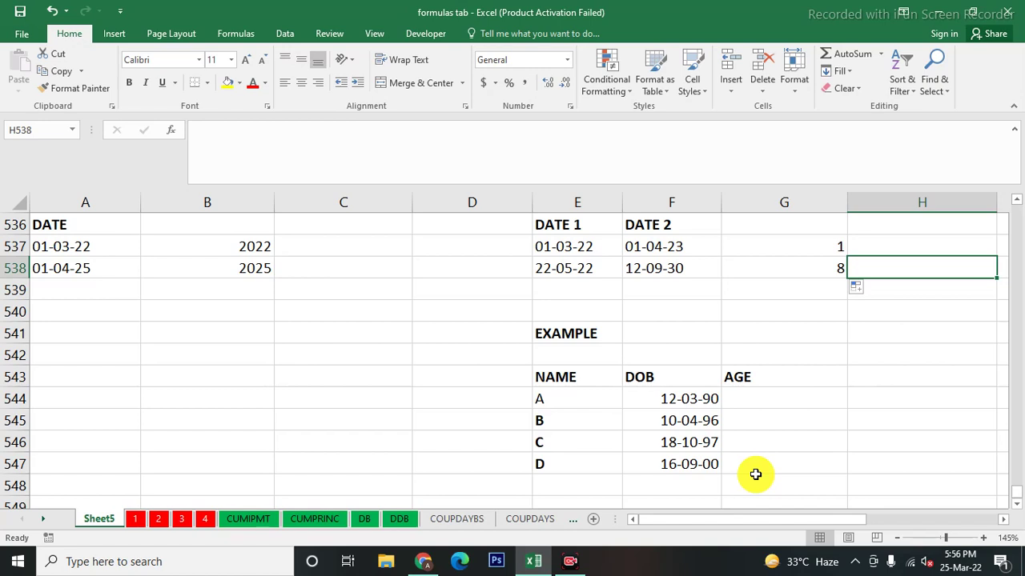
pyautogui.click(753, 400)
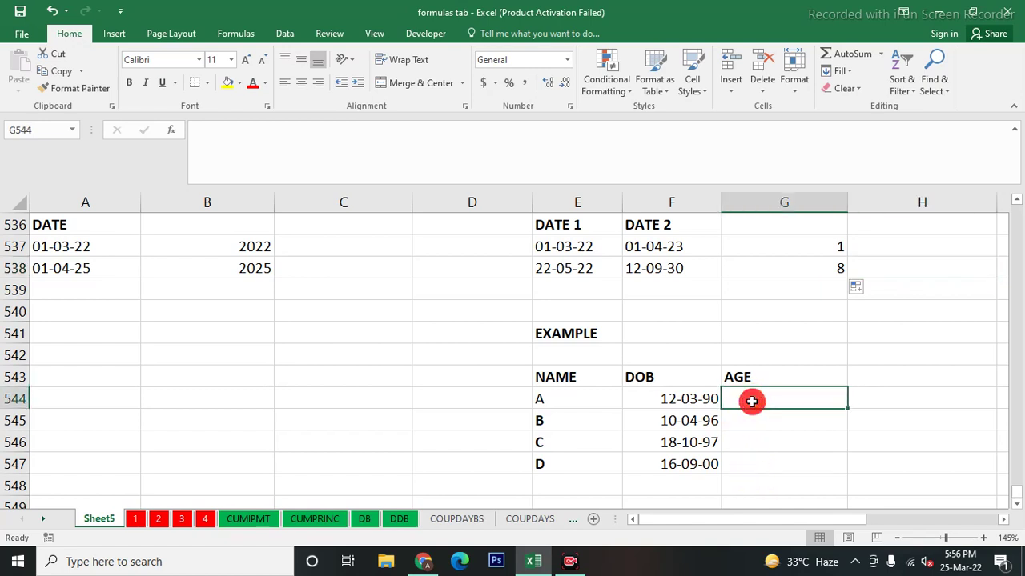
pyautogui.write('=YEAR')
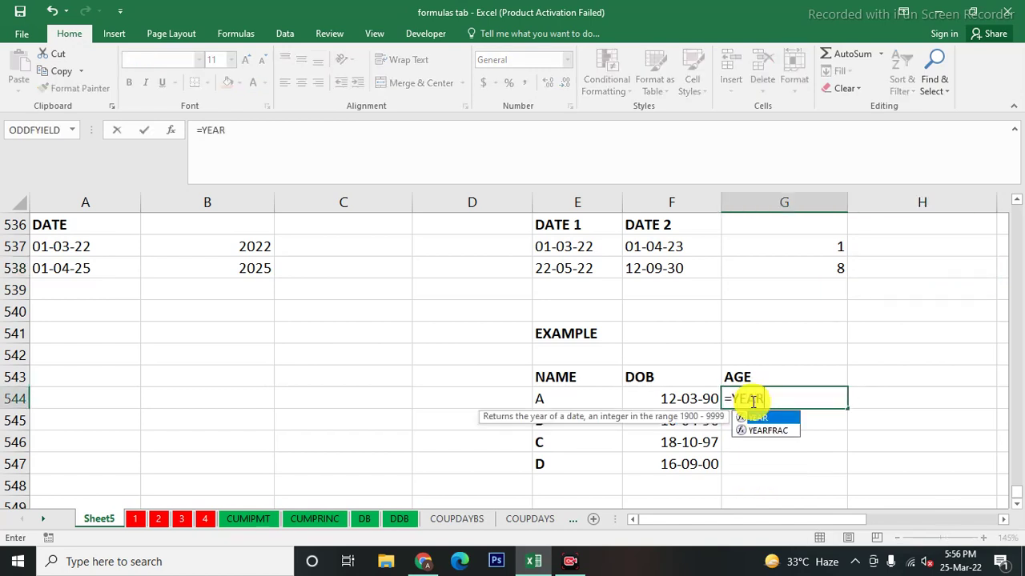
pyautogui.doubleClick(763, 429)
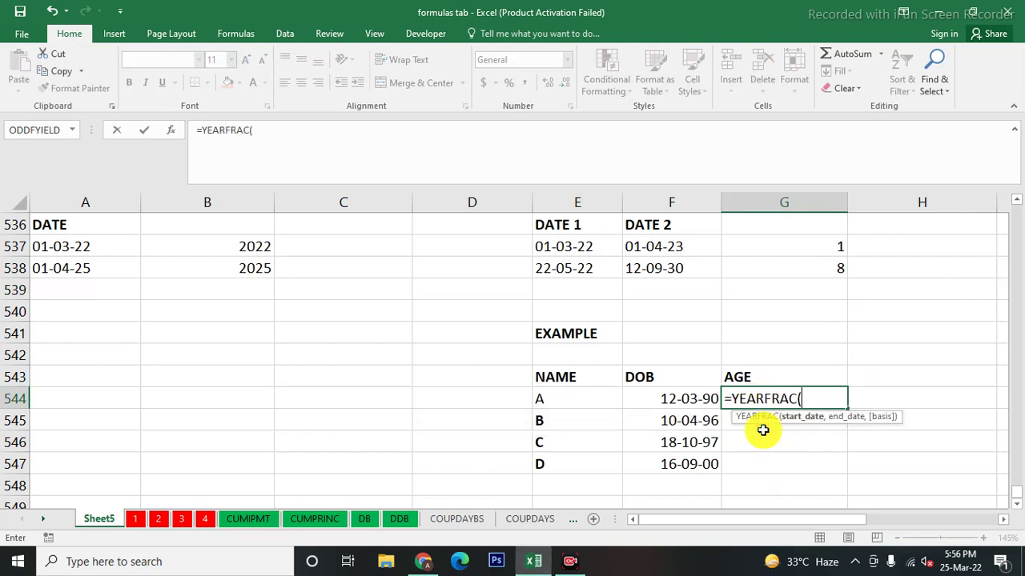
pyautogui.click(651, 398)
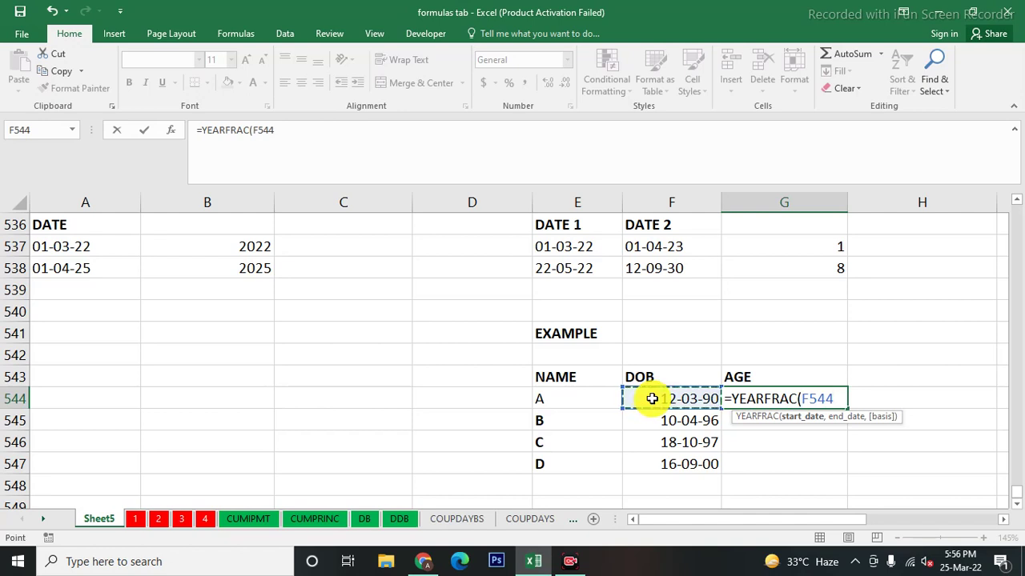
# - Add a comma after F544 in the G544 YEARFRAC formula
pyautogui.write(',')
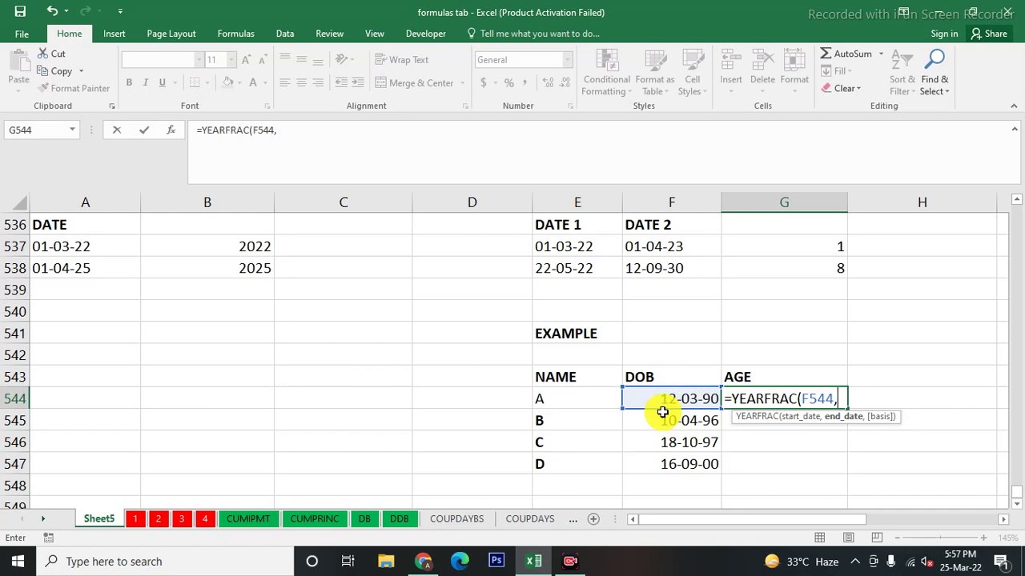
# - Complete =YEARFRAC(F544,TODAY()) in G544 and display the age as a whole number
pyautogui.write('T')
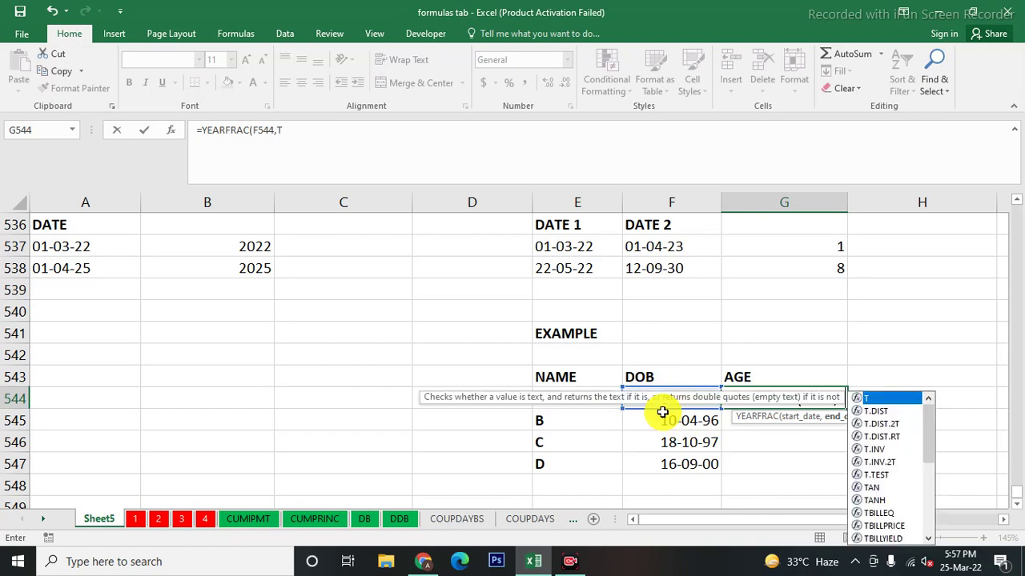
pyautogui.write('ODAY')
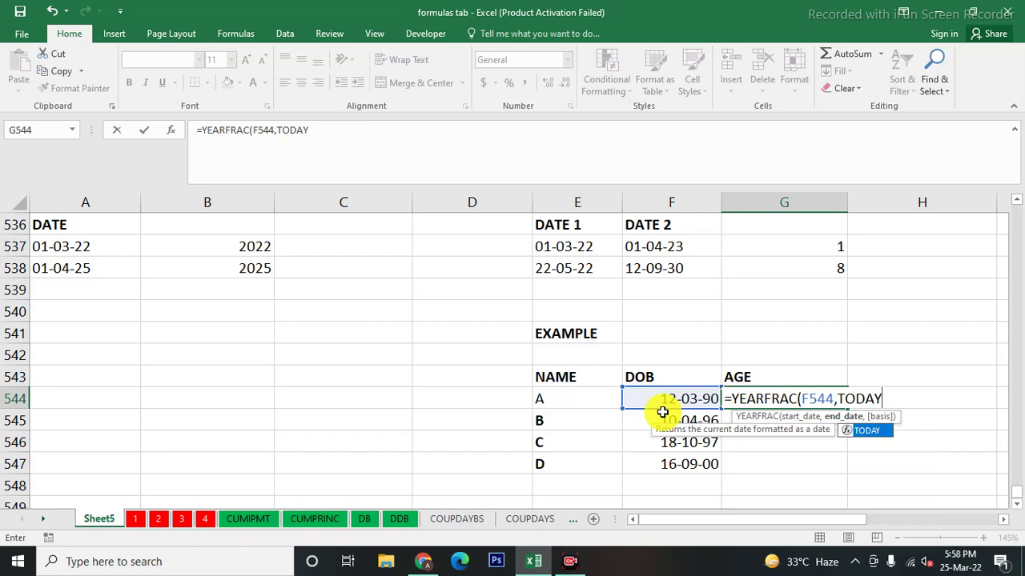
pyautogui.write('()')
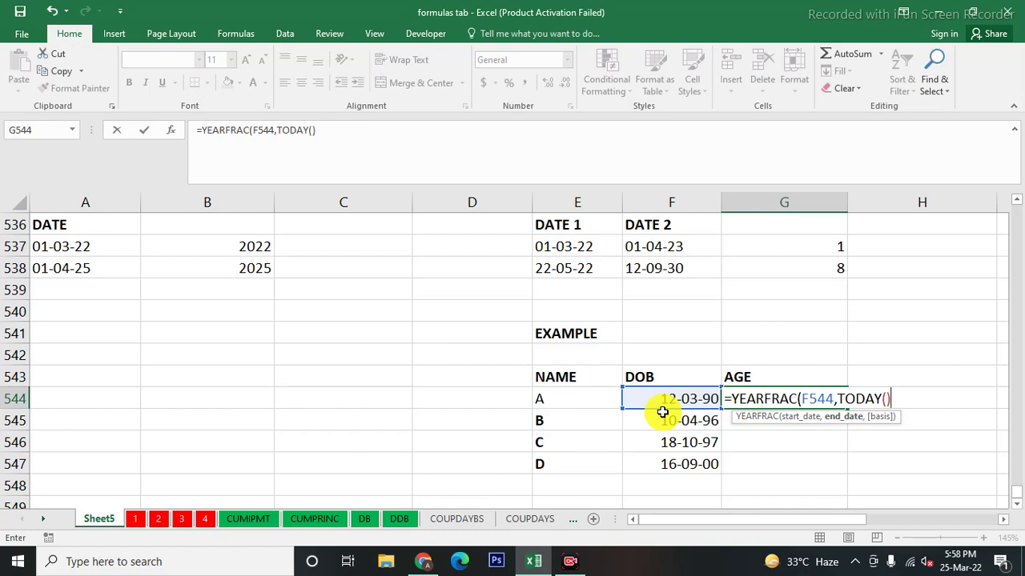
pyautogui.write(')')
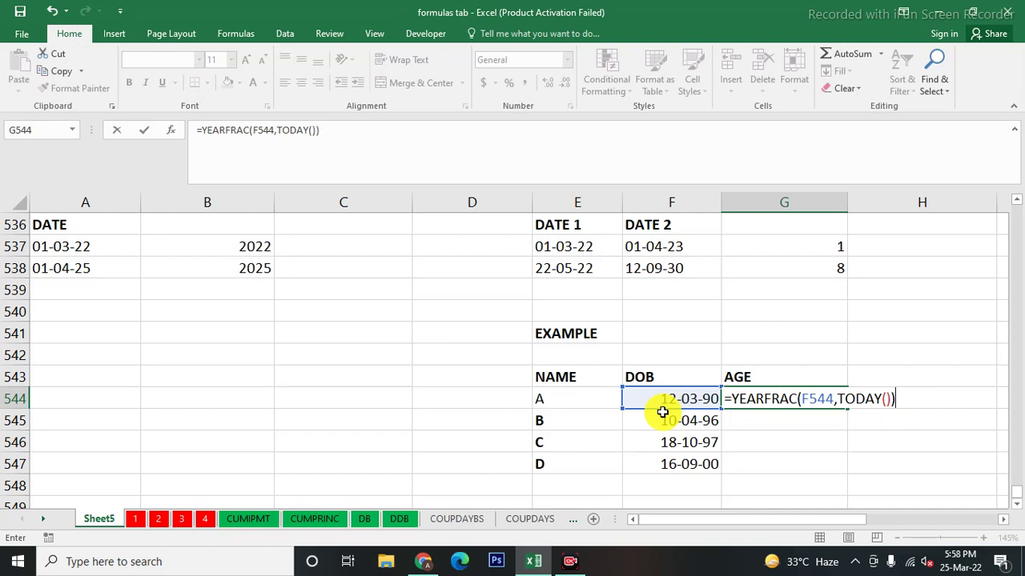
pyautogui.press('Return')
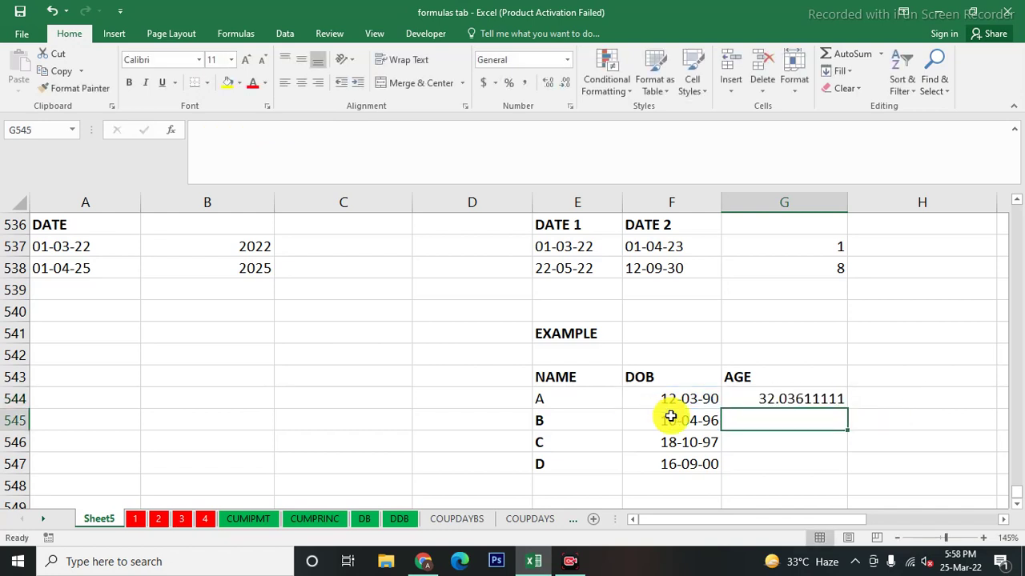
pyautogui.click(778, 402)
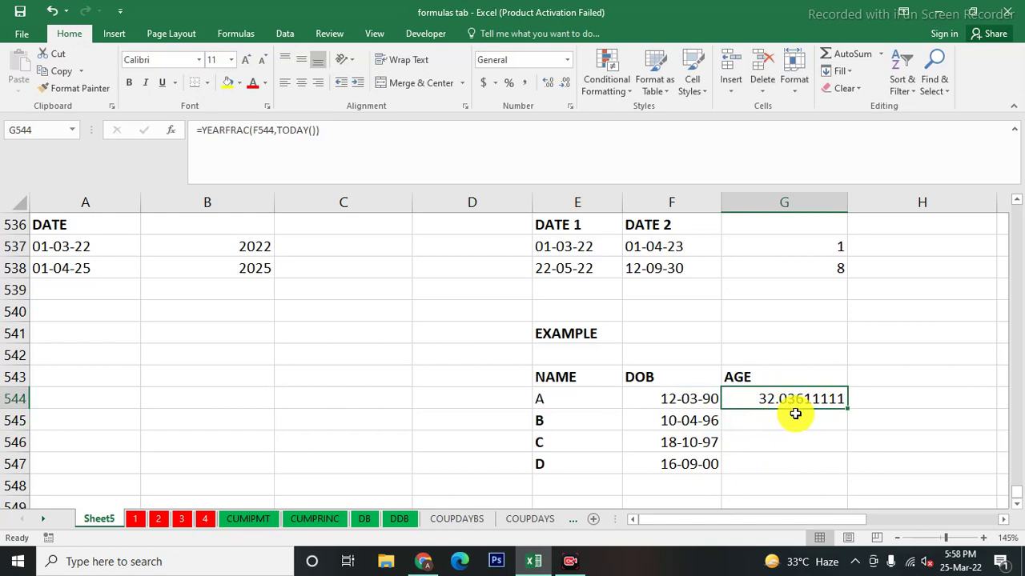
pyautogui.click(560, 85)
pyautogui.click(560, 84)
pyautogui.click(561, 84)
pyautogui.click(560, 85)
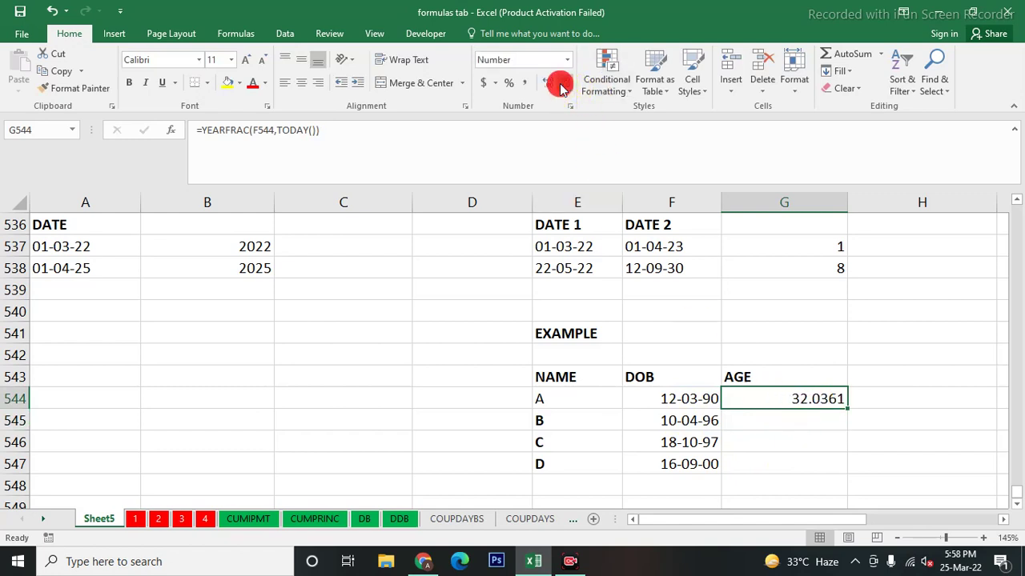
pyautogui.click(561, 84)
pyautogui.click(560, 85)
pyautogui.click(560, 84)
pyautogui.click(556, 85)
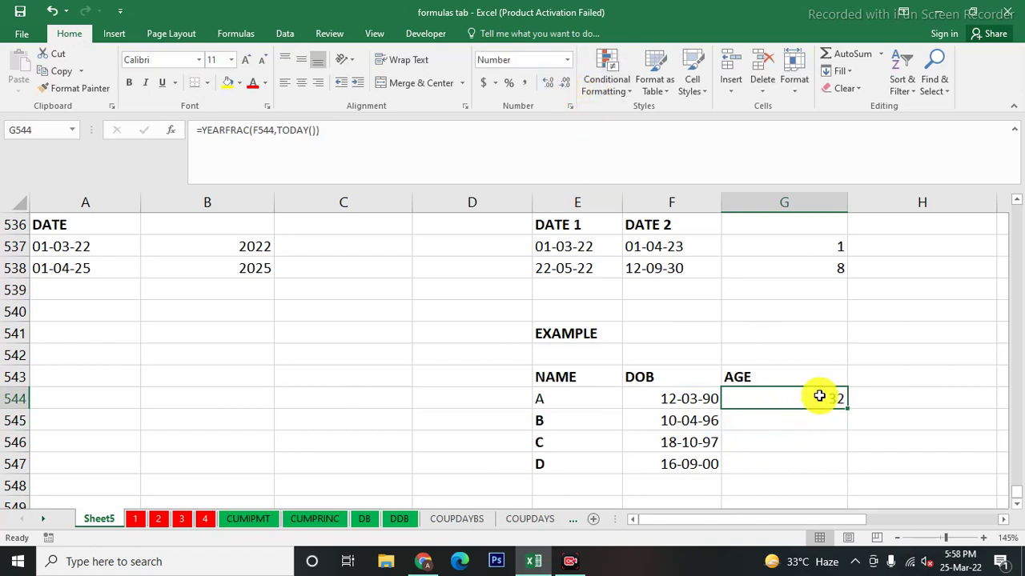
# - Fill the age formula down to G547, giving 32, 26, 24 and 22
pyautogui.moveTo(847, 409); pyautogui.dragTo(847, 484)
pyautogui.click(768, 485)
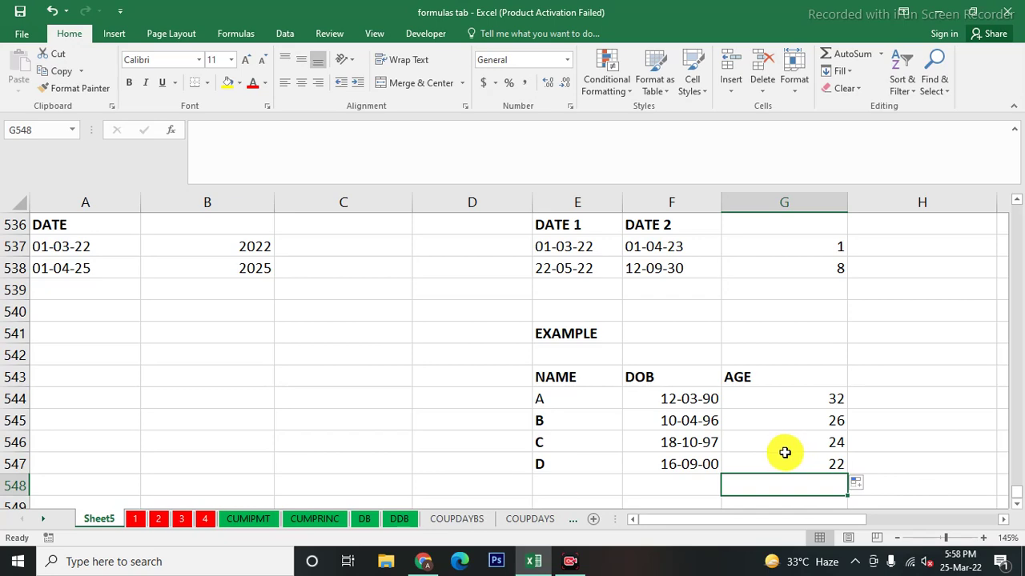
pyautogui.scroll(2, 418, 454)
pyautogui.scroll(2, 418, 454)
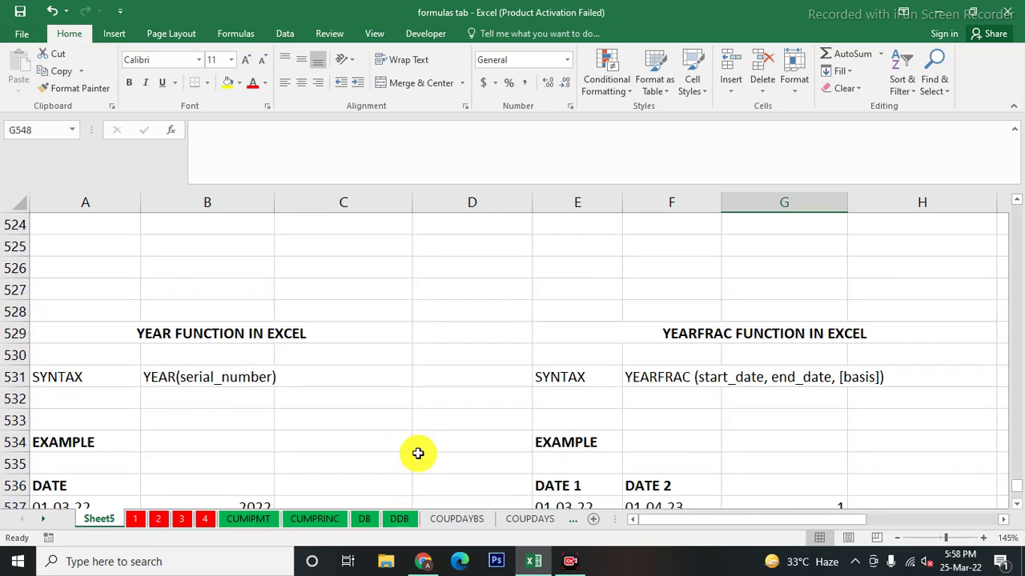